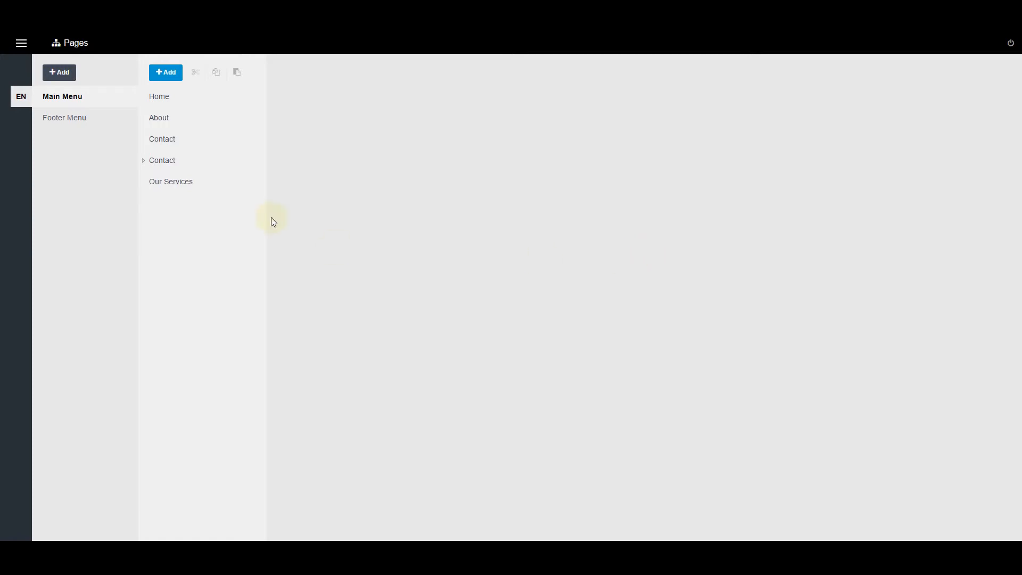
# Step: Open the Pages section and look through the pages listed under the Main Menu and the Footer Menu
pyautogui.click(22, 43)
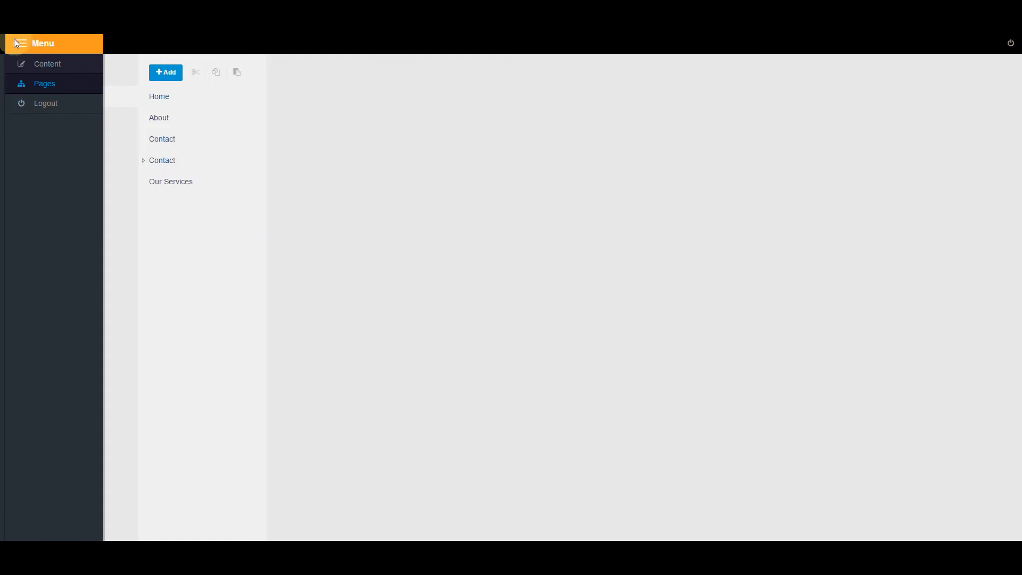
pyautogui.click(35, 86)
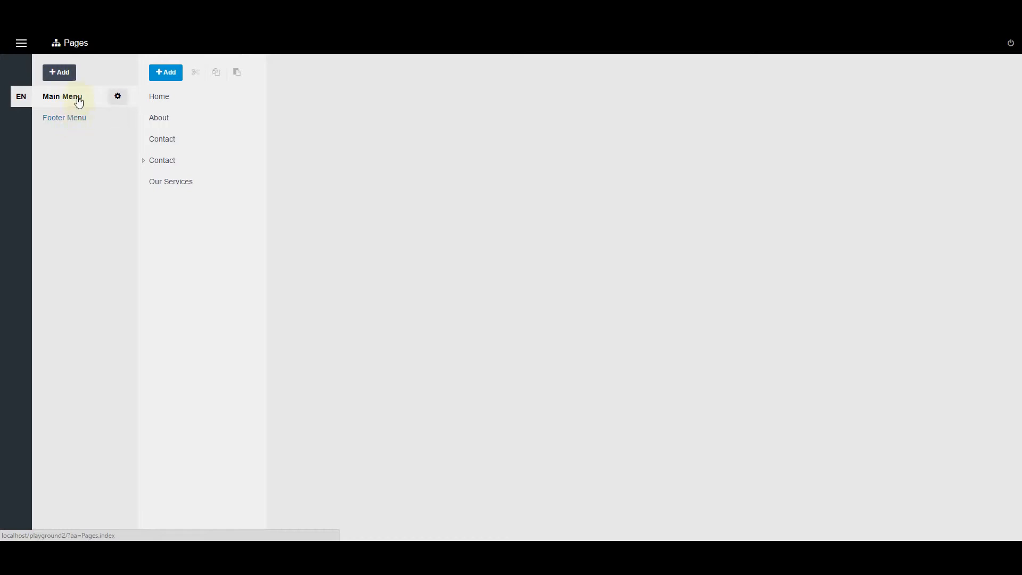
pyautogui.click(78, 123)
pyautogui.click(74, 97)
pyautogui.click(82, 120)
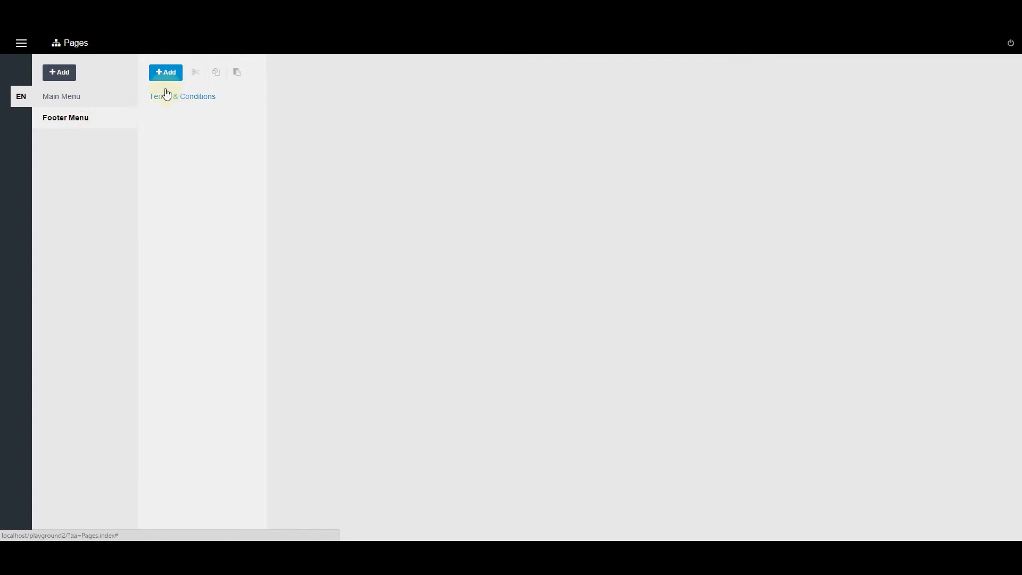
pyautogui.click(78, 102)
pyautogui.click(80, 118)
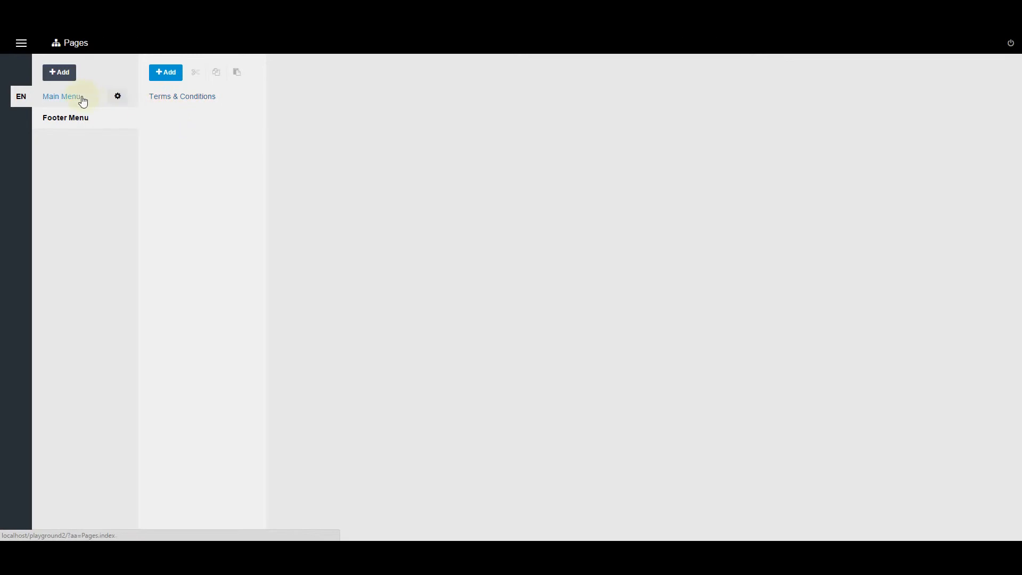
pyautogui.moveTo(107, 124)
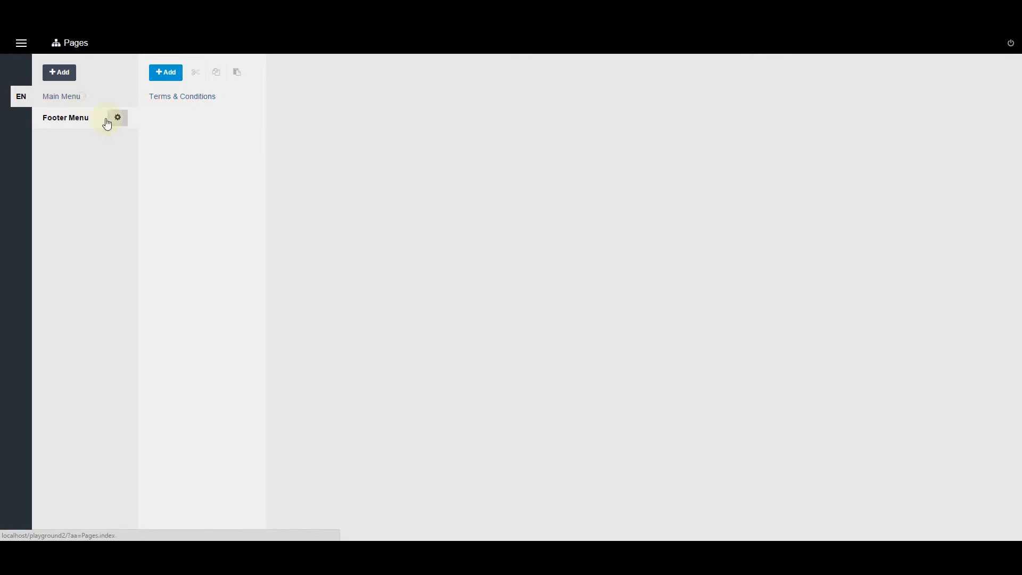
pyautogui.click(71, 102)
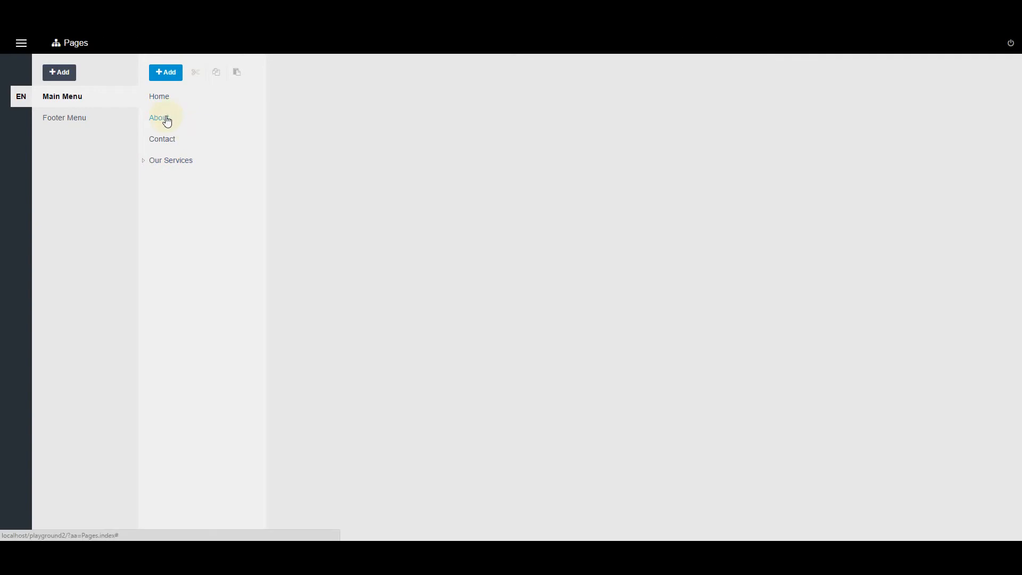
# Step: Move the About page below Contact in the Main Menu
pyautogui.moveTo(168, 121)
pyautogui.mouseDown()
pyautogui.moveTo(169, 153)
pyautogui.moveTo(178, 115)
pyautogui.moveTo(159, 114)
pyautogui.moveTo(159, 132)
pyautogui.moveTo(180, 129)
pyautogui.moveTo(161, 134)
pyautogui.moveTo(164, 107)
pyautogui.moveTo(158, 133)
pyautogui.moveTo(168, 122)
pyautogui.moveTo(165, 143)
pyautogui.moveTo(177, 154)
pyautogui.moveTo(167, 152)
pyautogui.mouseUp()
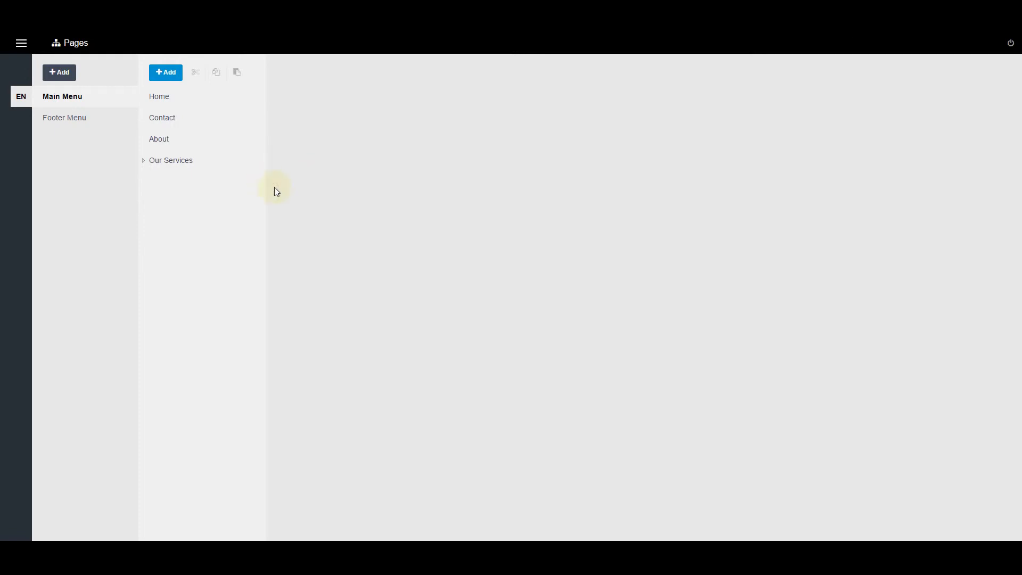
# Step: Nest the About page under Our Services between its two sub menus, and move it back out above Our Services
pyautogui.click(143, 164)
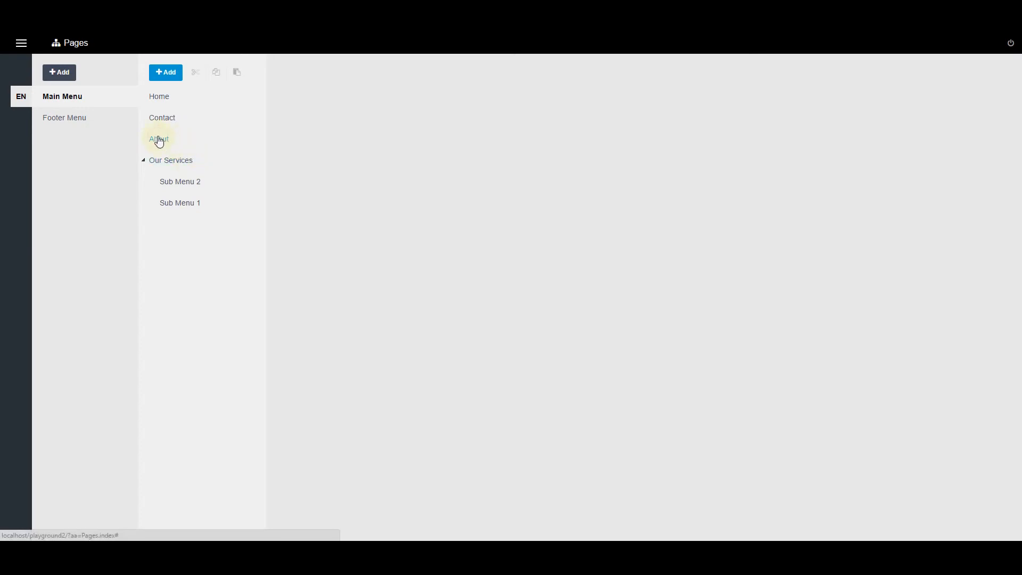
pyautogui.moveTo(159, 140)
pyautogui.mouseDown()
pyautogui.moveTo(187, 218)
pyautogui.moveTo(190, 205)
pyautogui.mouseUp()
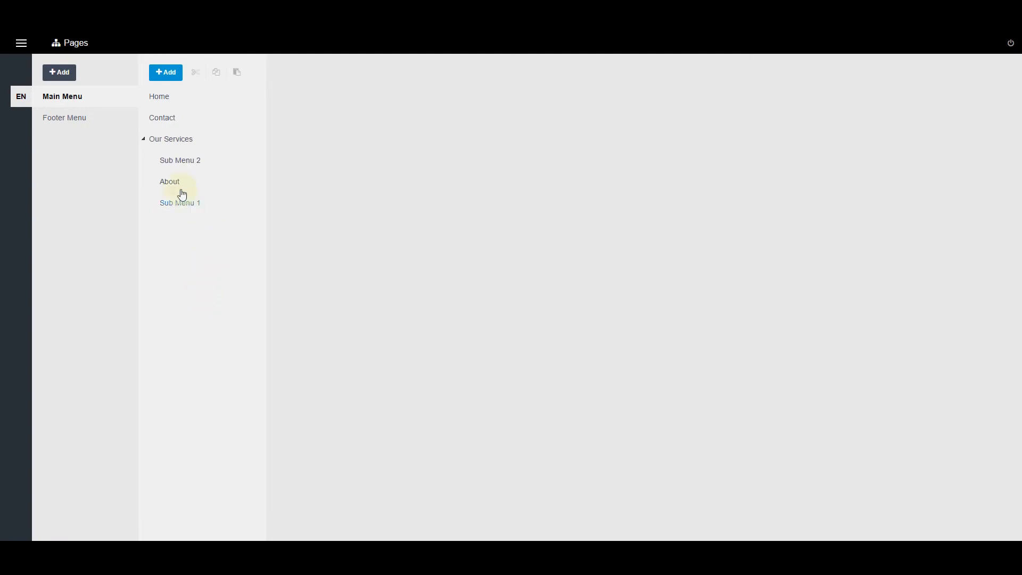
pyautogui.moveTo(177, 186); pyautogui.dragTo(176, 141)
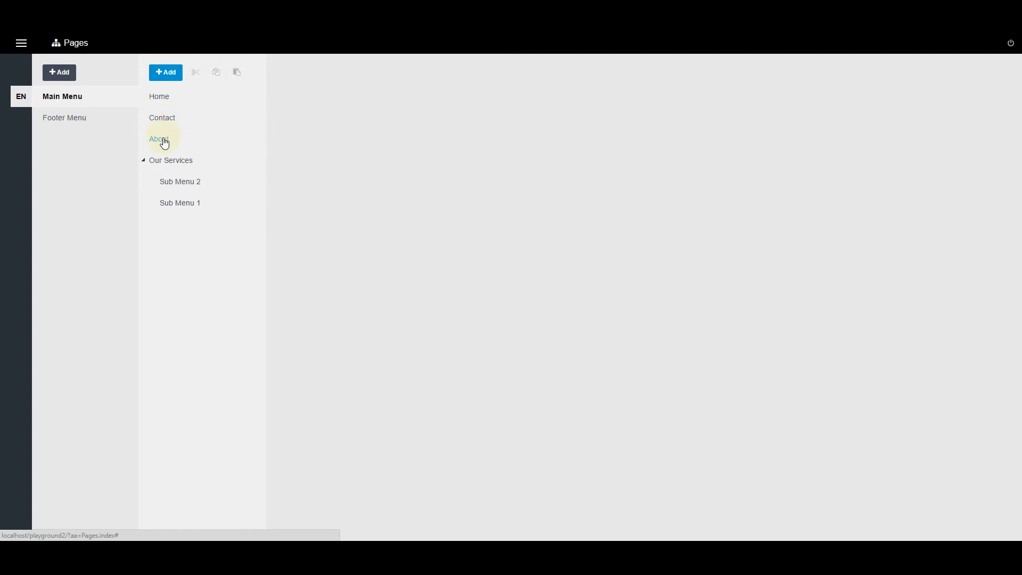
# Step: Nest the About page under Contact, and return it to the top level between Contact and Our Services
pyautogui.moveTo(164, 143); pyautogui.dragTo(166, 126)
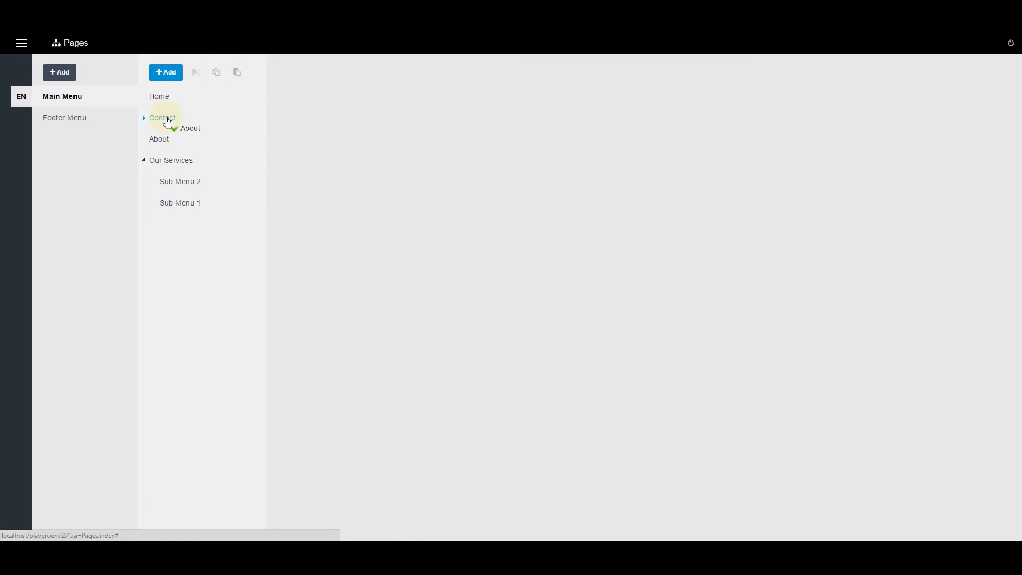
pyautogui.moveTo(168, 121)
pyautogui.mouseDown()
pyautogui.moveTo(148, 123)
pyautogui.moveTo(163, 123)
pyautogui.mouseUp()
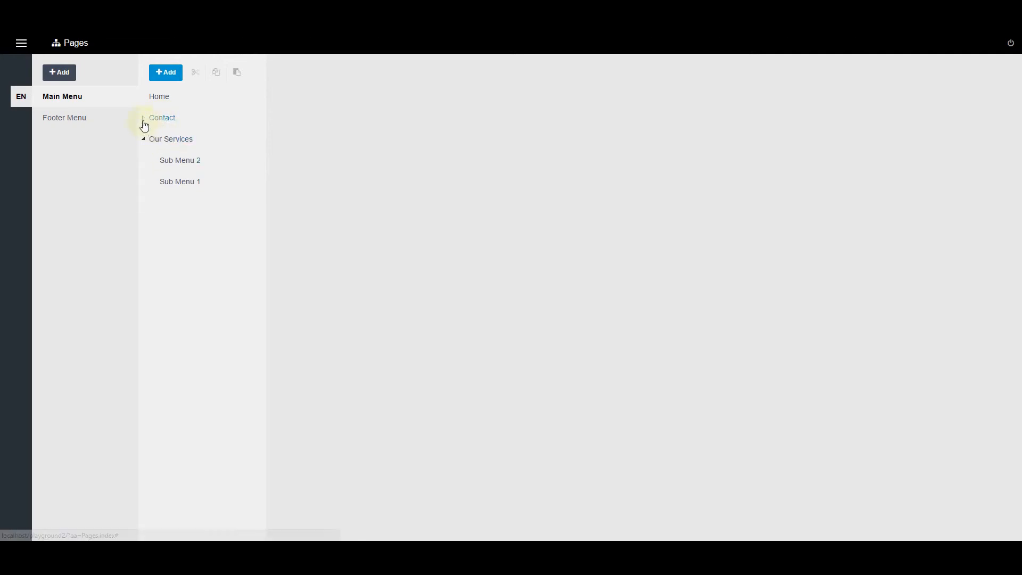
pyautogui.click(143, 119)
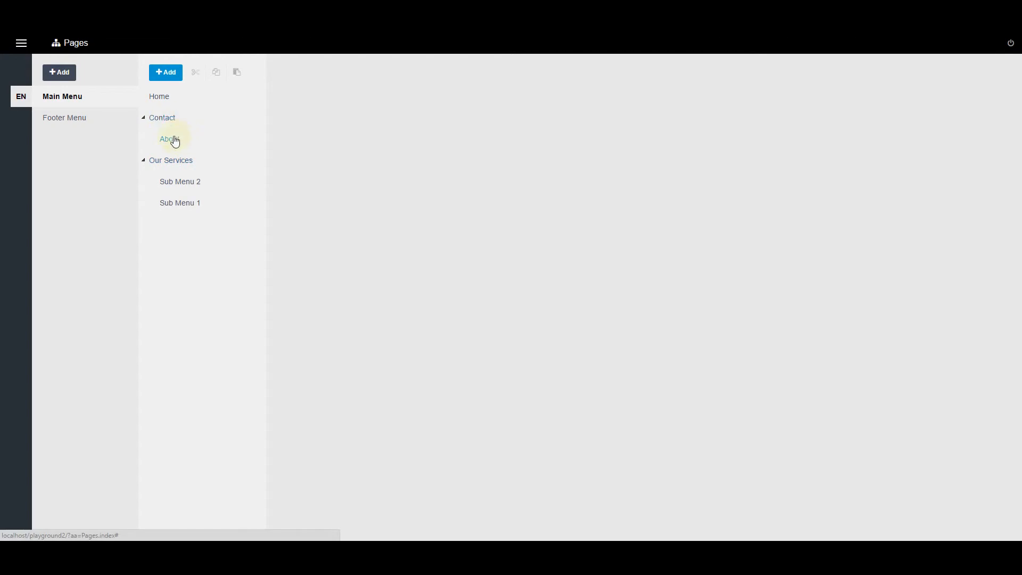
pyautogui.moveTo(174, 140)
pyautogui.mouseDown()
pyautogui.moveTo(182, 157)
pyautogui.moveTo(143, 155)
pyautogui.moveTo(171, 155)
pyautogui.mouseUp()
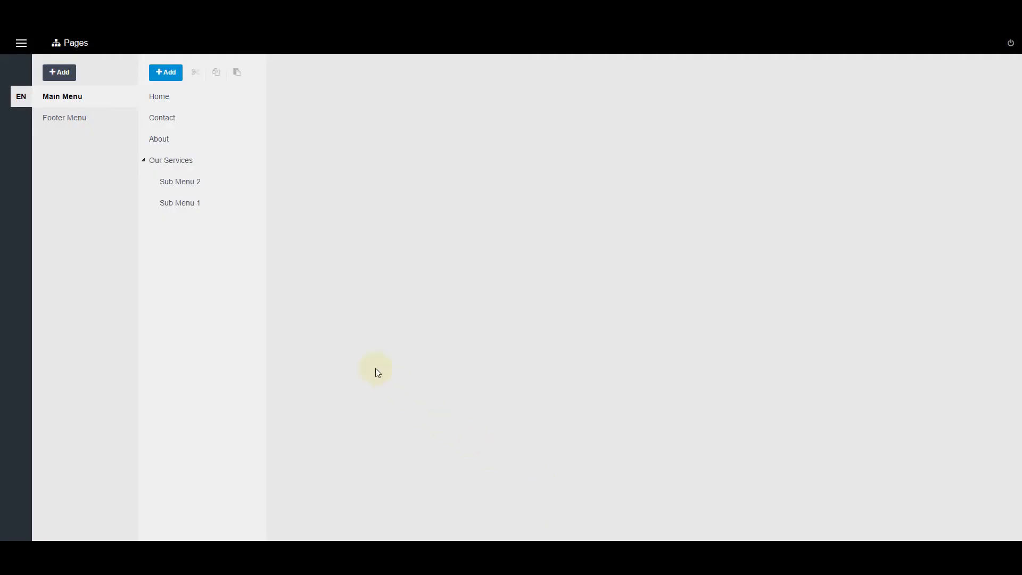
pyautogui.click(155, 158)
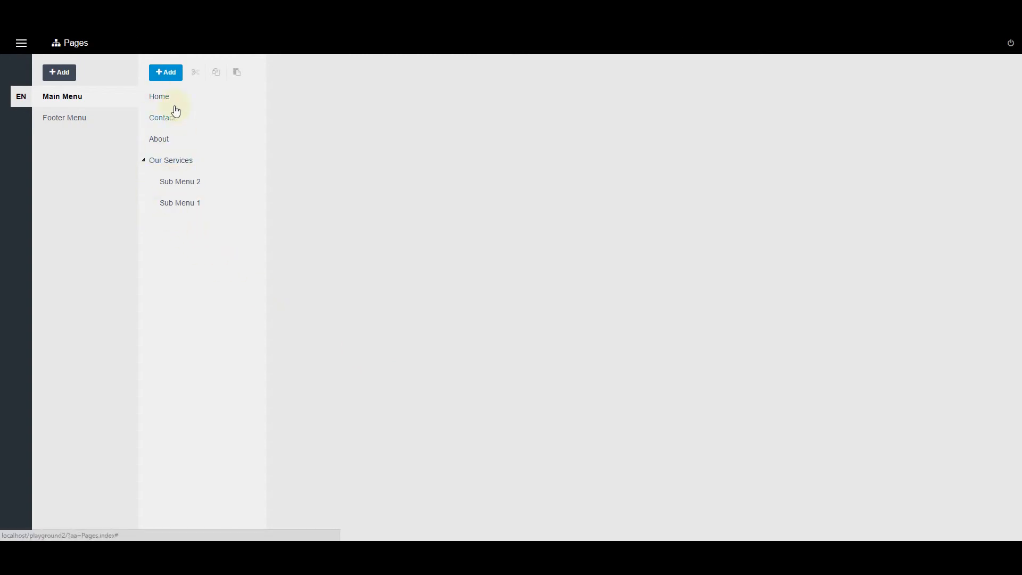
# Step: Add a visible page titled "Test One" at the bottom of the Main Menu
pyautogui.click(165, 75)
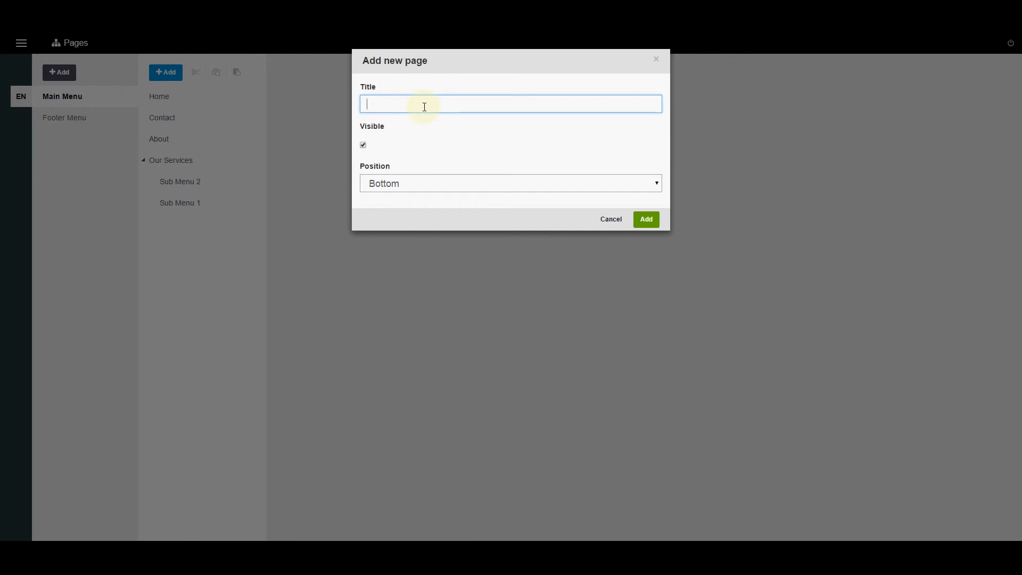
pyautogui.write('Test One')
pyautogui.click(364, 146)
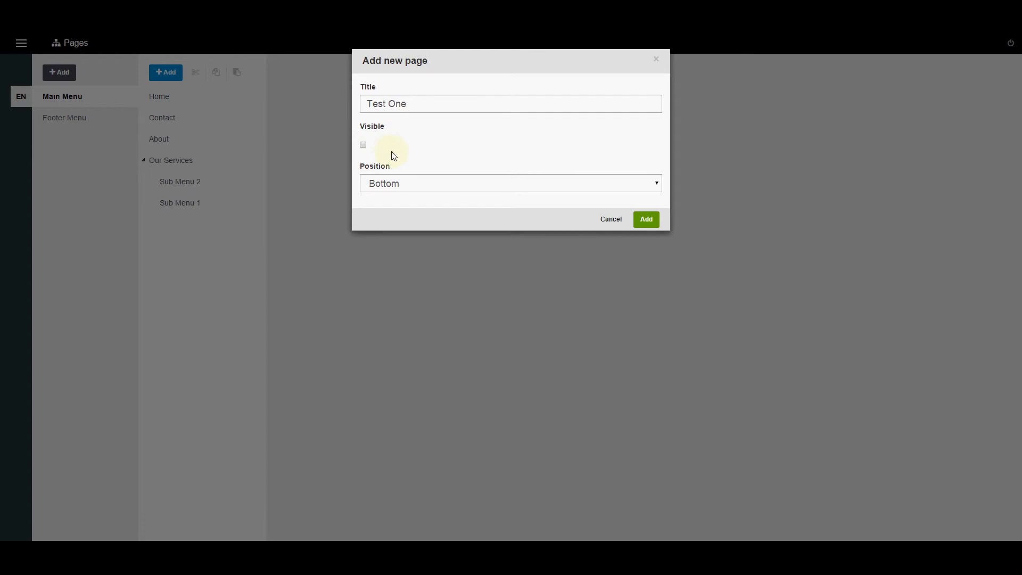
pyautogui.click(363, 146)
pyautogui.click(647, 220)
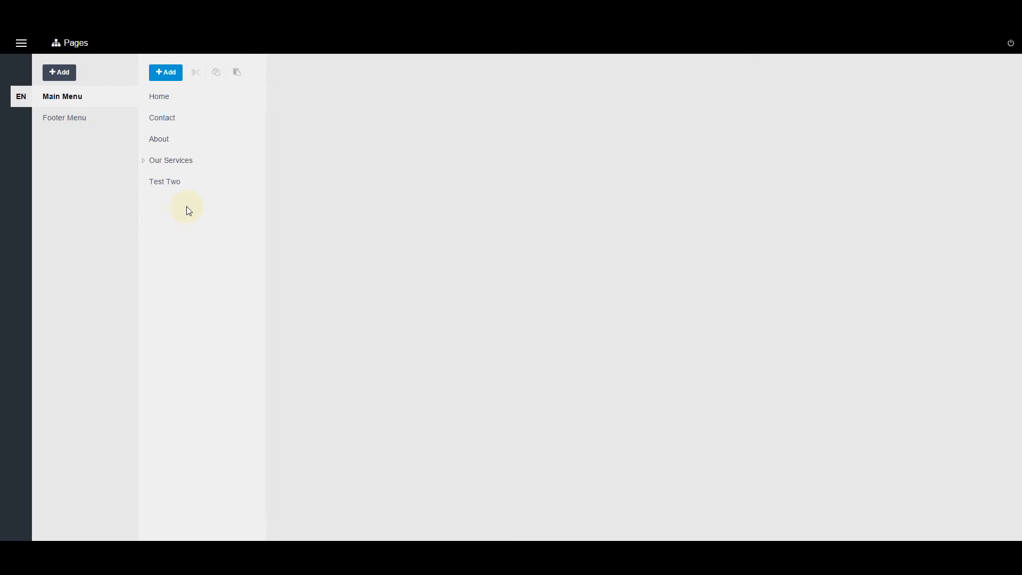
# Step: Open the properties of the last page in the Main Menu and set its title to "Test Two"
pyautogui.click(155, 183)
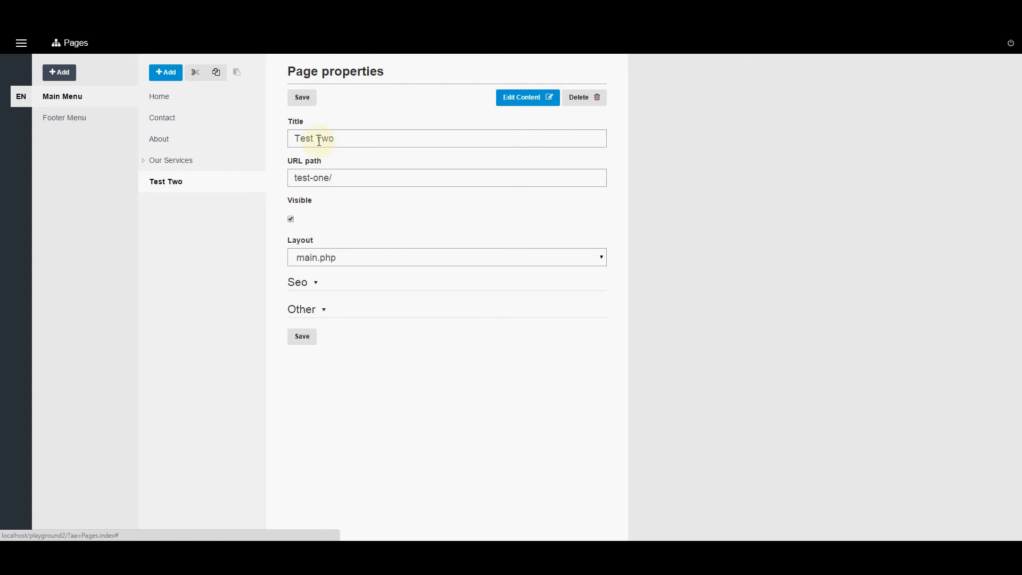
pyautogui.moveTo(316, 138); pyautogui.dragTo(350, 138)
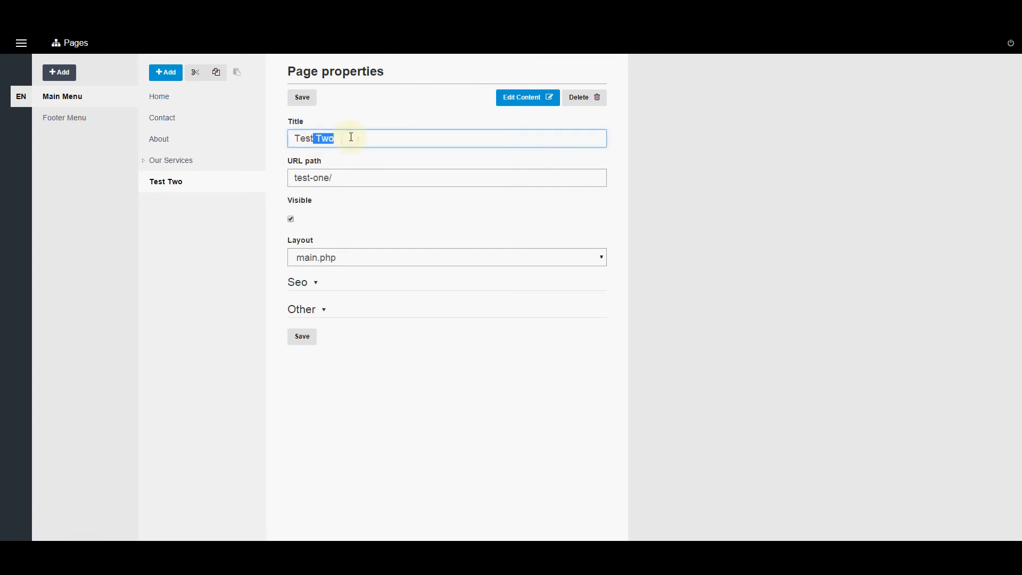
pyautogui.press('BackSpace')
pyautogui.write('Two')
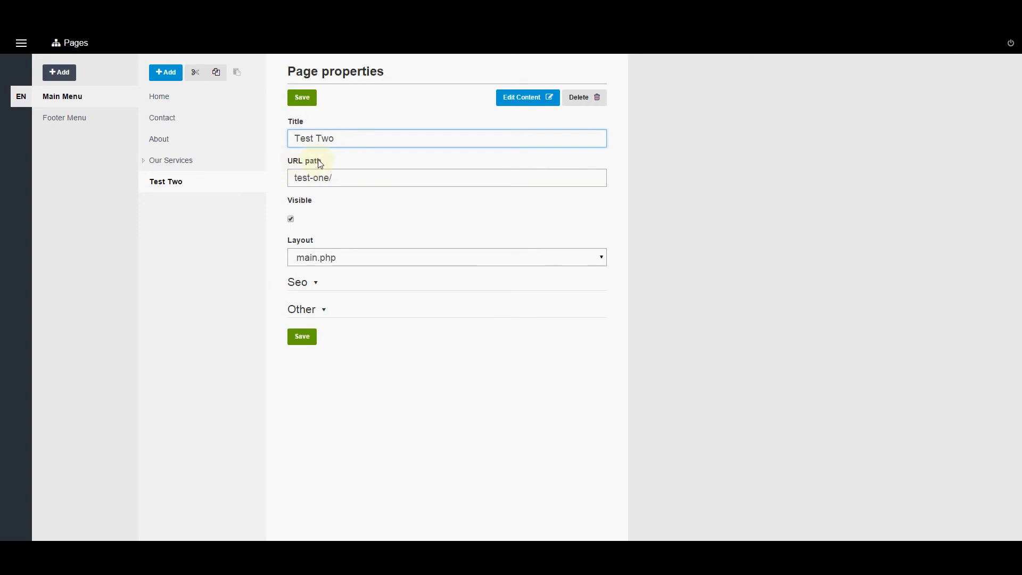
# Step: Set the page's URL path to "test-two/"
pyautogui.moveTo(313, 178); pyautogui.dragTo(330, 178)
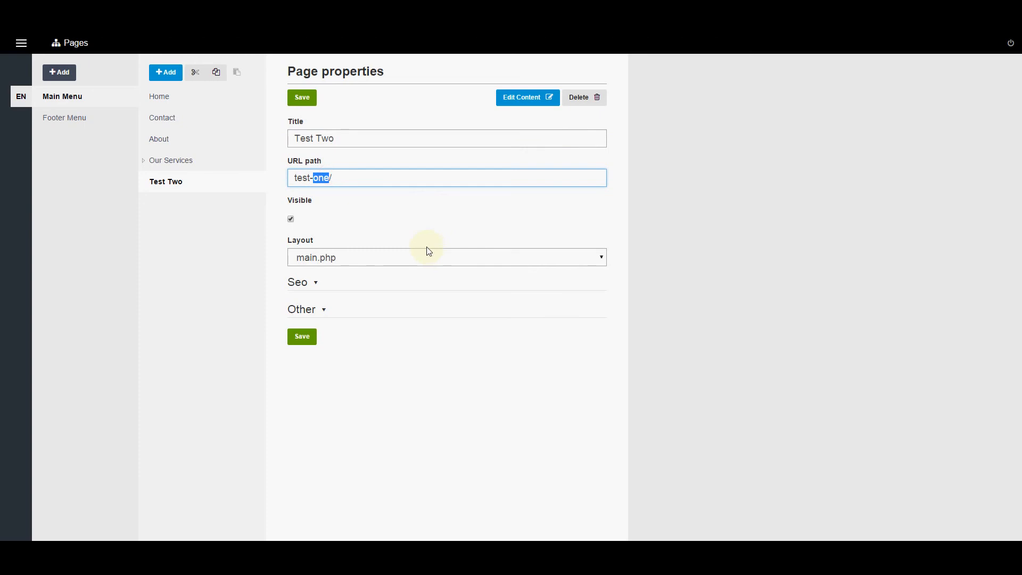
pyautogui.write('two')
pyautogui.press('Delete')
pyautogui.press('BackSpace')
pyautogui.press('BackSpace')
pyautogui.write('-')
pyautogui.click(310, 178)
pyautogui.write('-')
# Step: Turn off the page's visibility, keep the main.php layout, and save the page properties
pyautogui.click(292, 219)
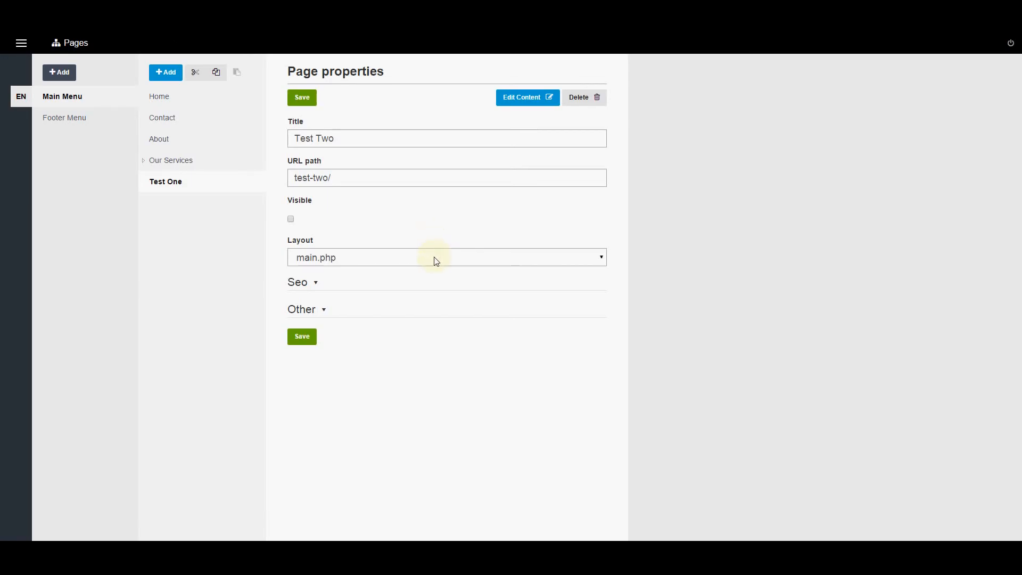
pyautogui.click(344, 258)
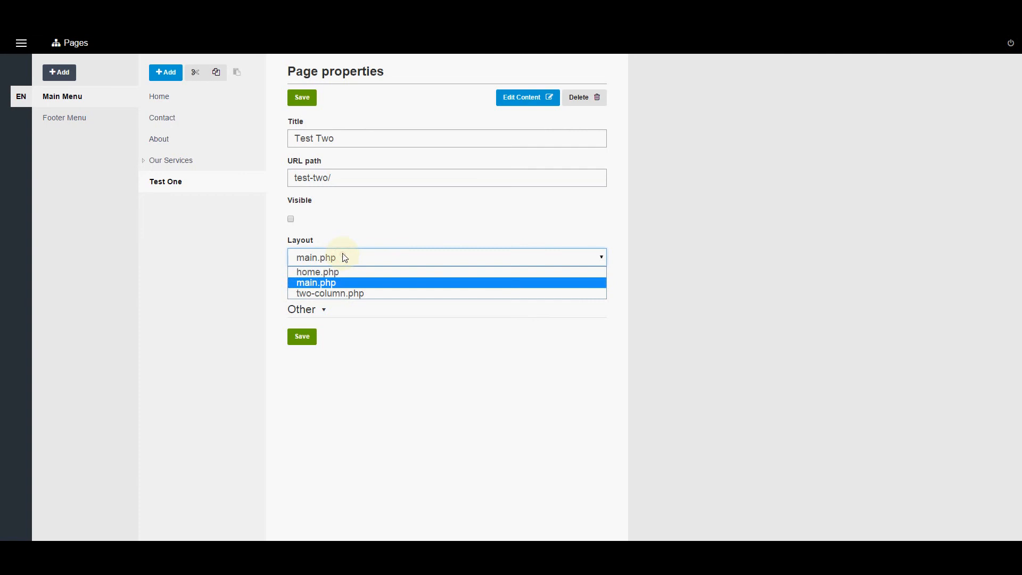
pyautogui.click(341, 284)
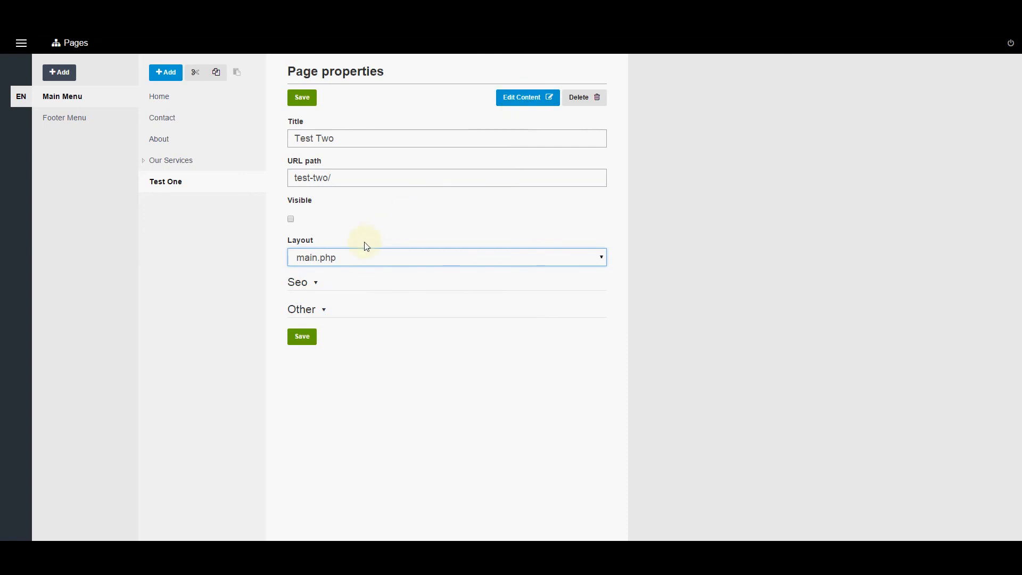
pyautogui.click(302, 100)
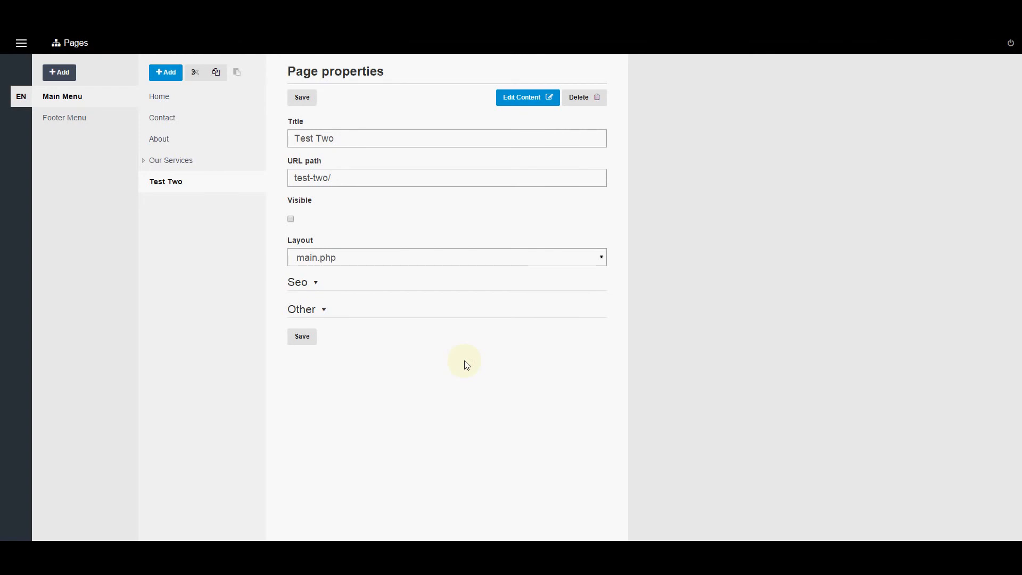
# Step: Delete the Test Two page from the Main Menu
pyautogui.click(585, 100)
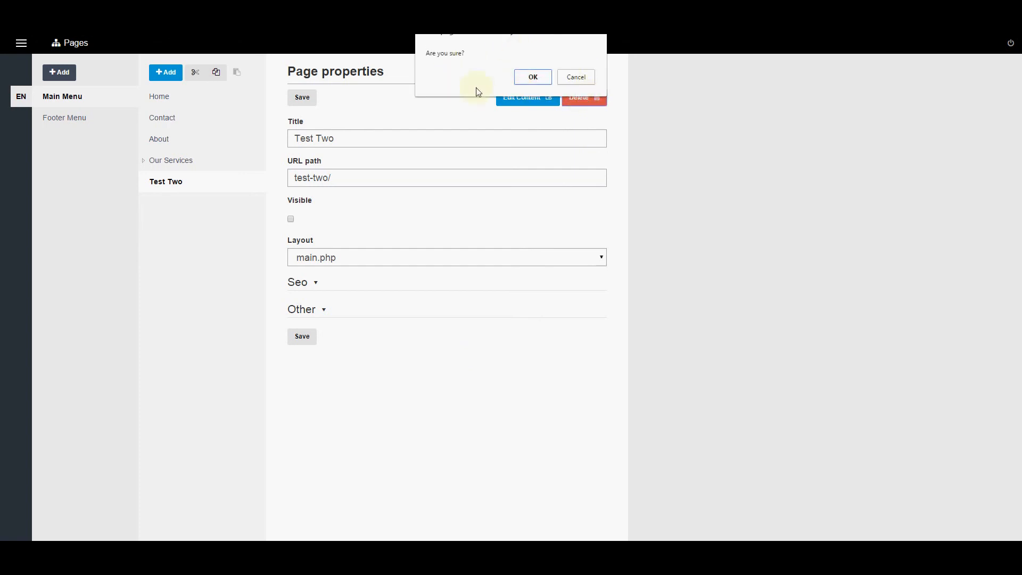
pyautogui.click(533, 77)
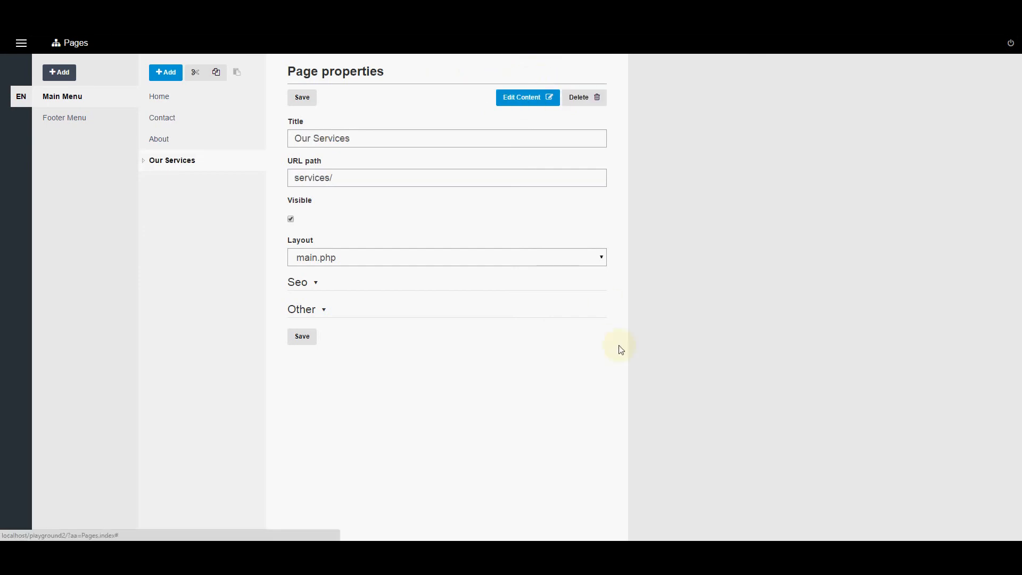